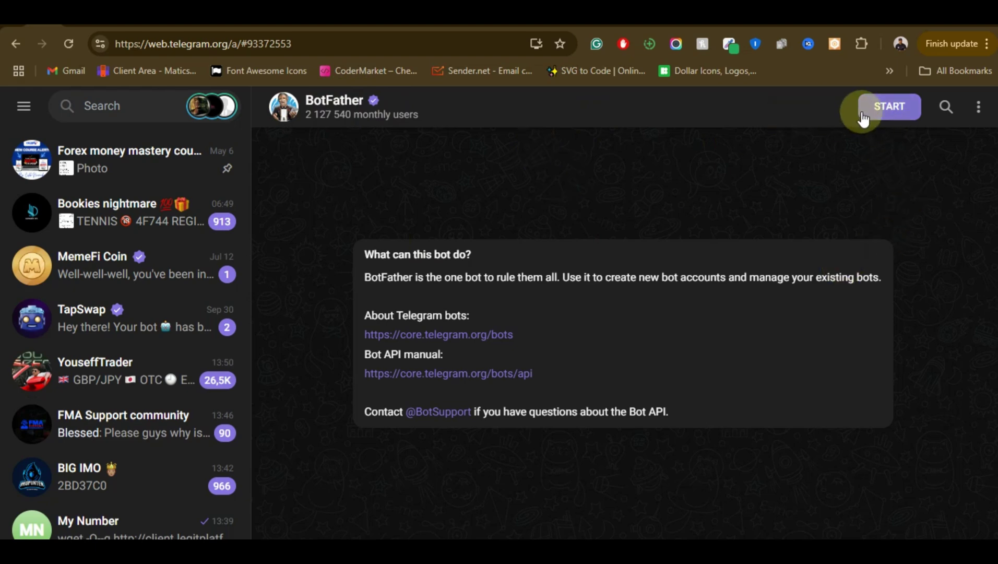
Start the BotFather chat and send the /newbot command
left_click(878, 109)
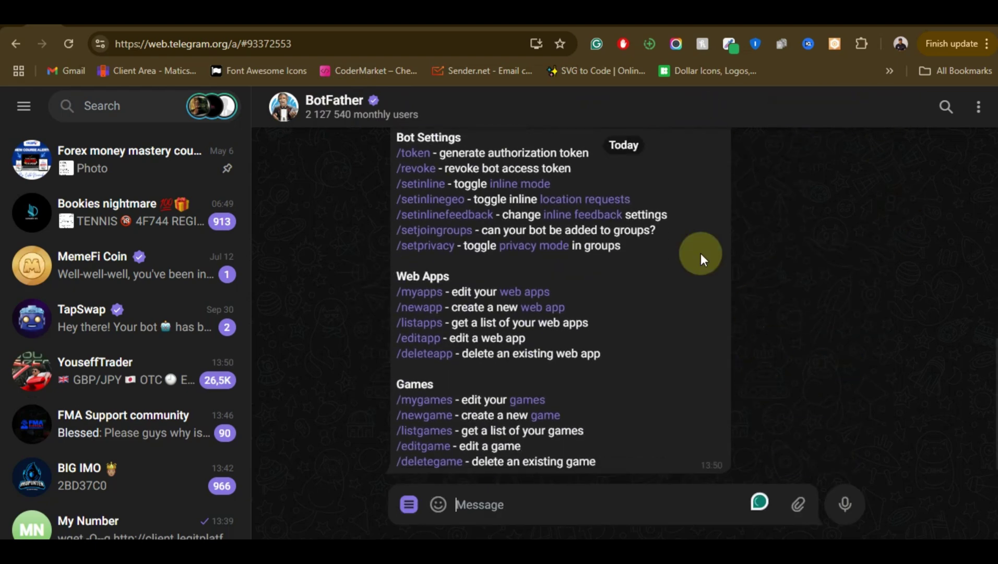
scroll(502, 318, "up", 5)
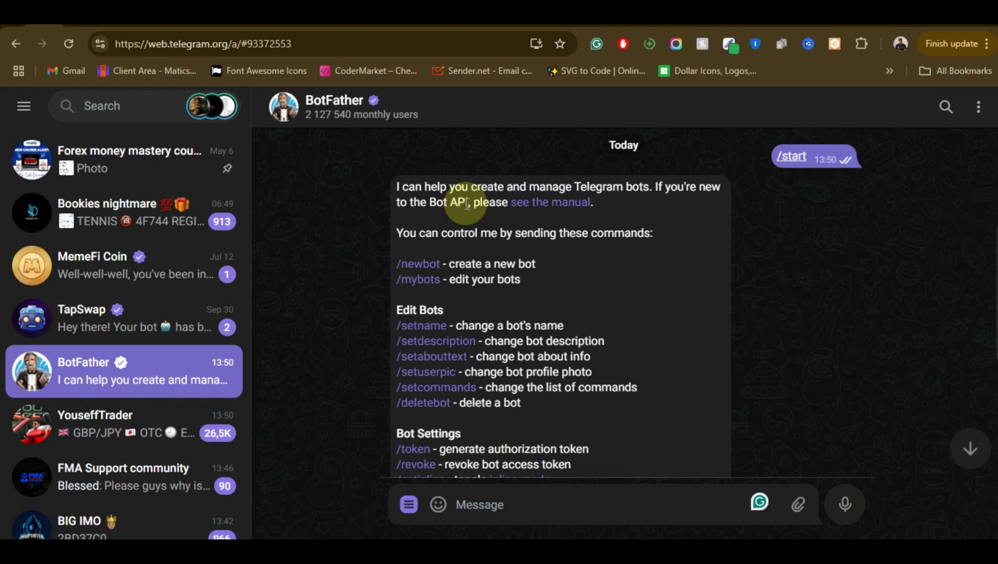
left_click(414, 264)
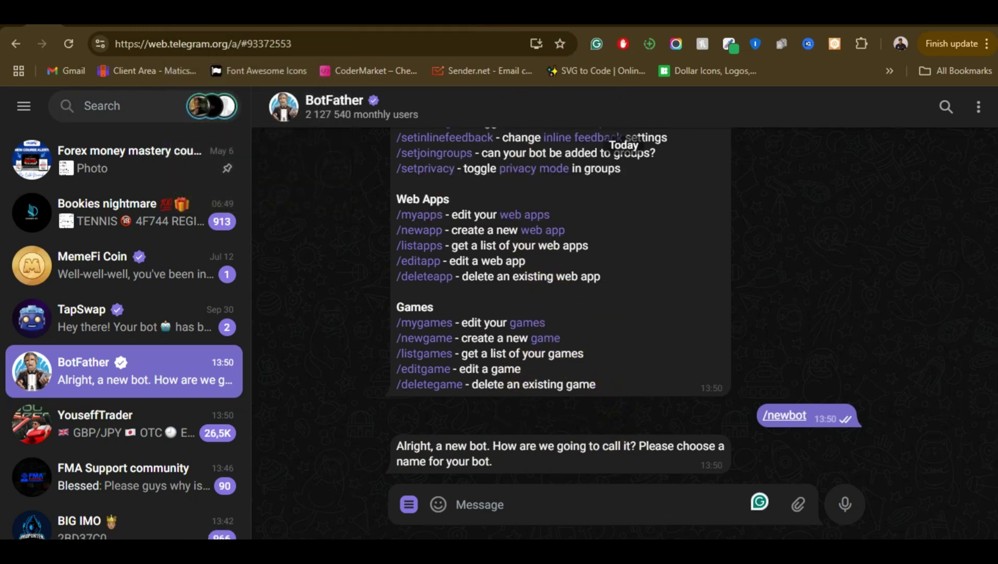
Send 'Viral Social Booster' as the bot name, capitalising Social and Booster
left_click(475, 504)
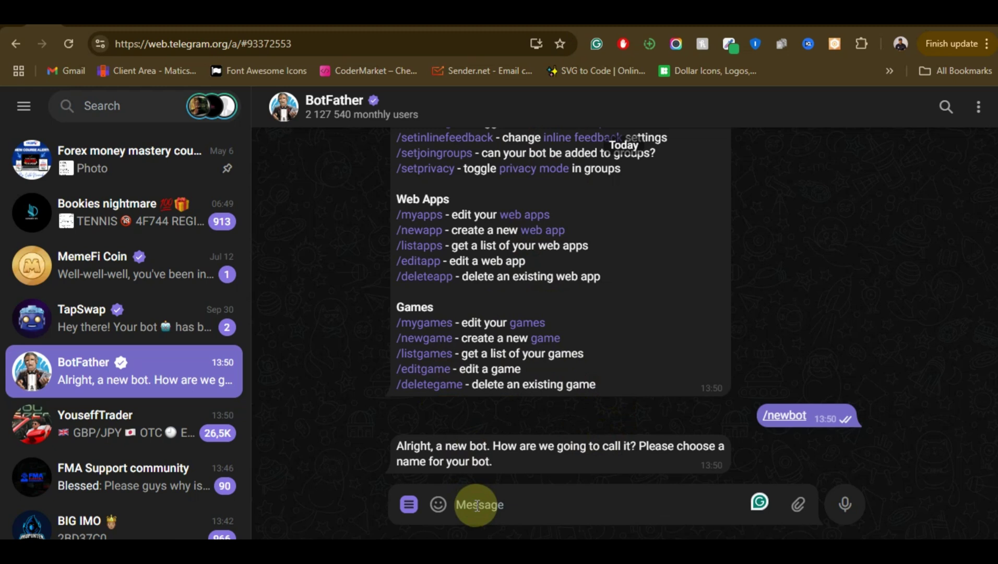
type("Viral")
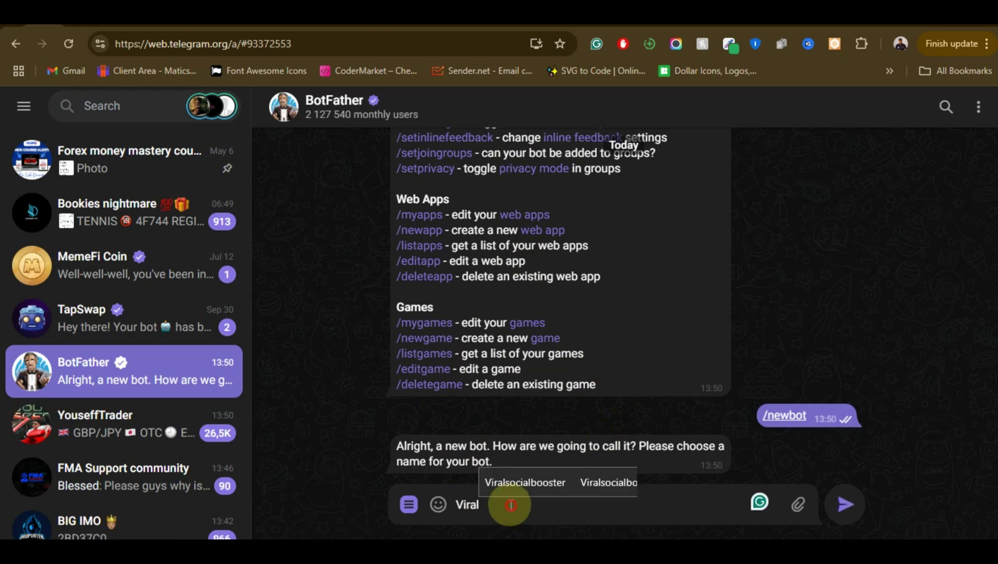
key("Up")
key("Return")
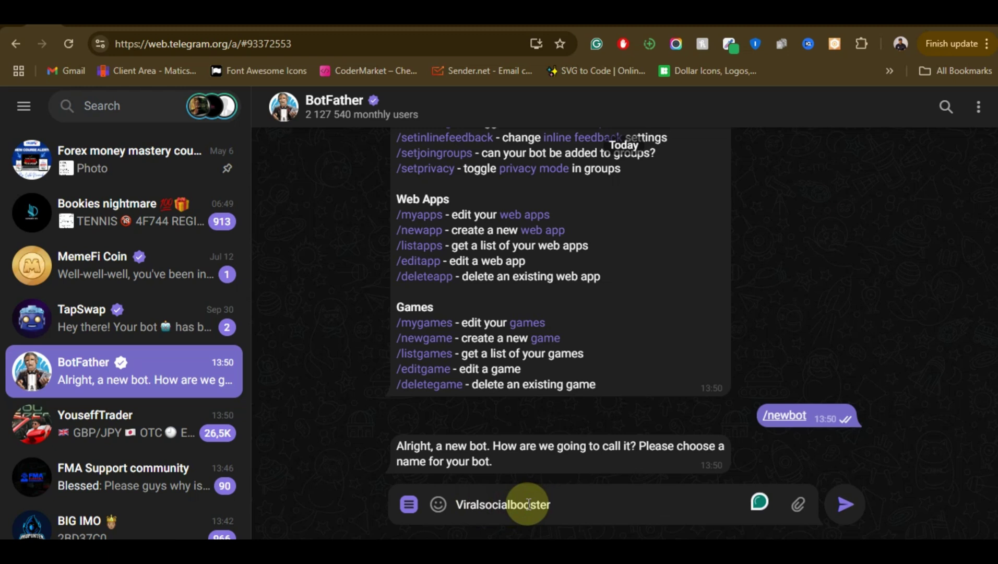
left_click(514, 506)
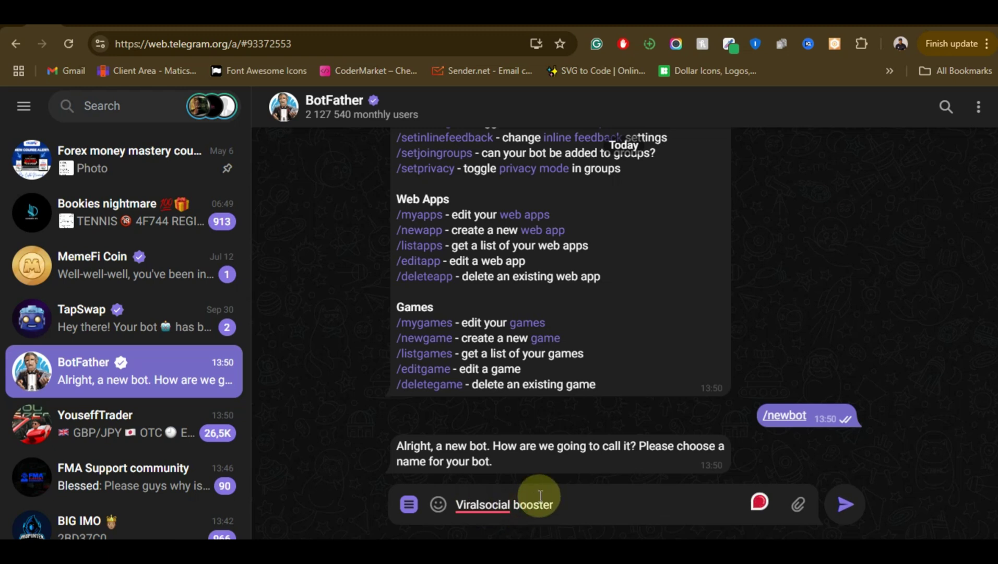
key("Delete")
type("B")
left_click(488, 502)
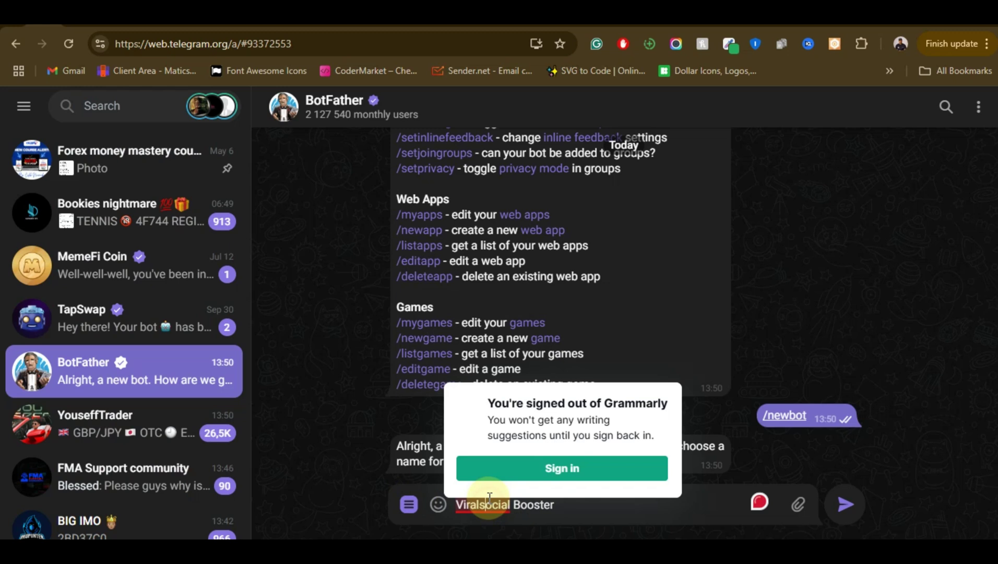
key("Delete")
type("S")
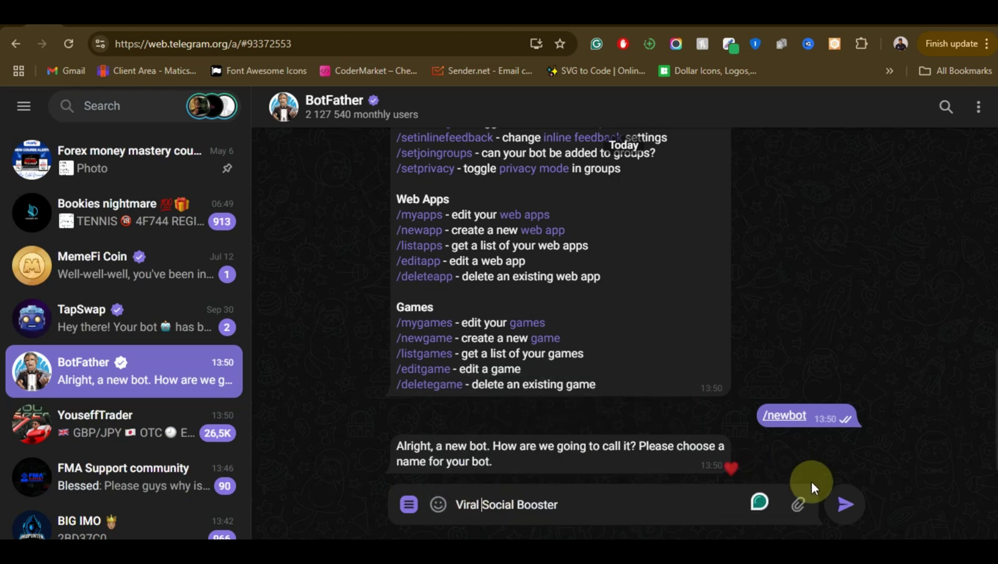
left_click(843, 503)
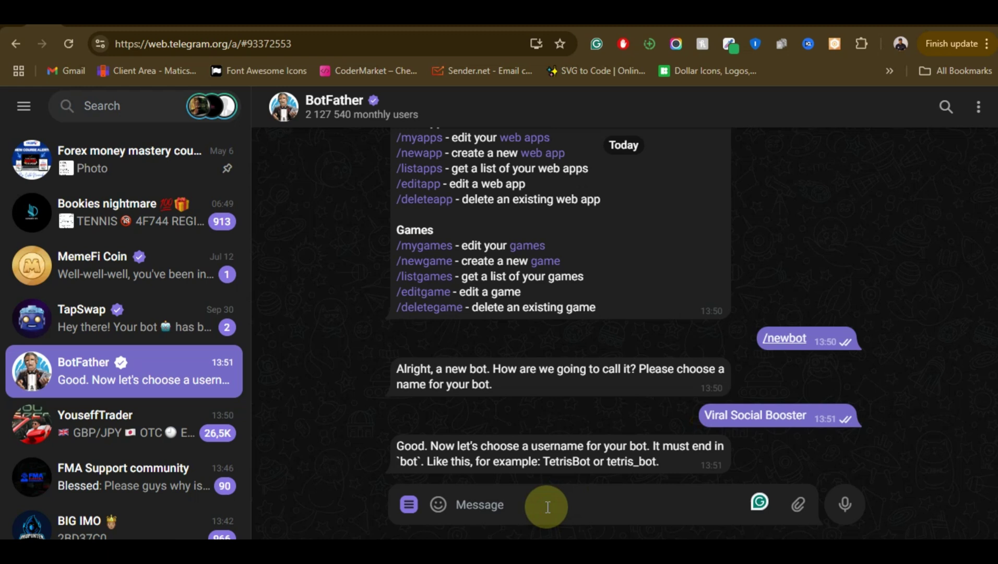
Send viralsocialbooster_bot as the new bot's username
type("viral")
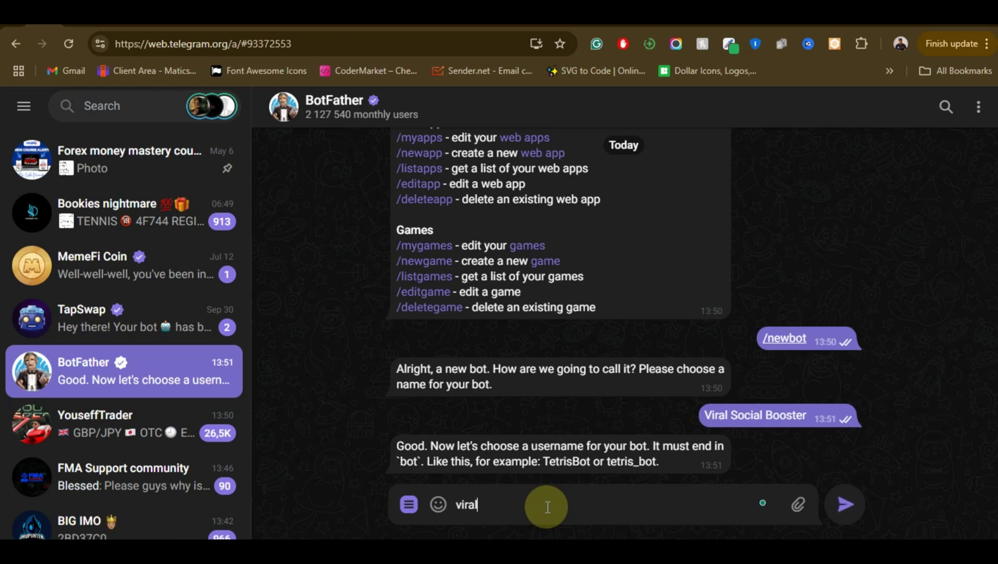
type("s")
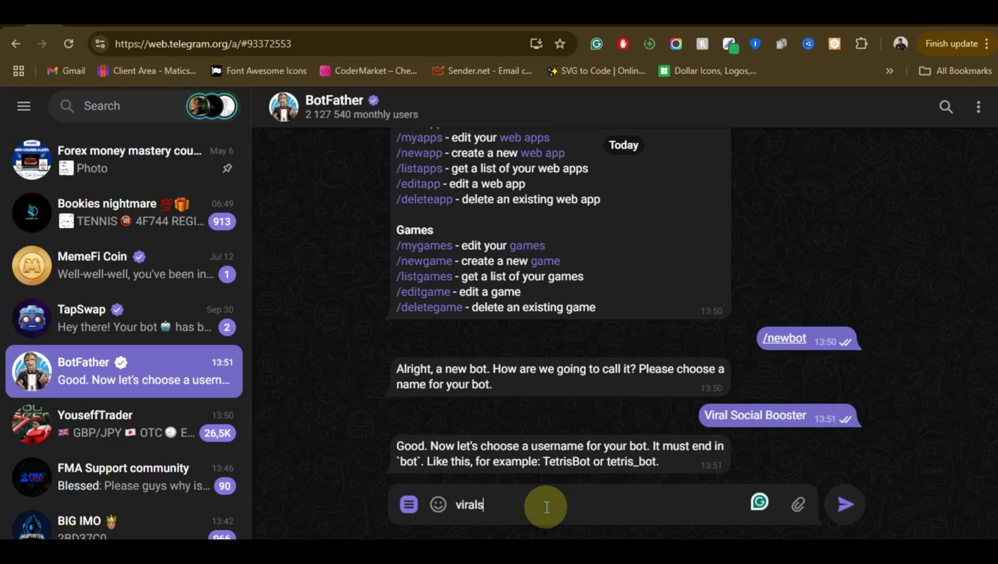
type("oci")
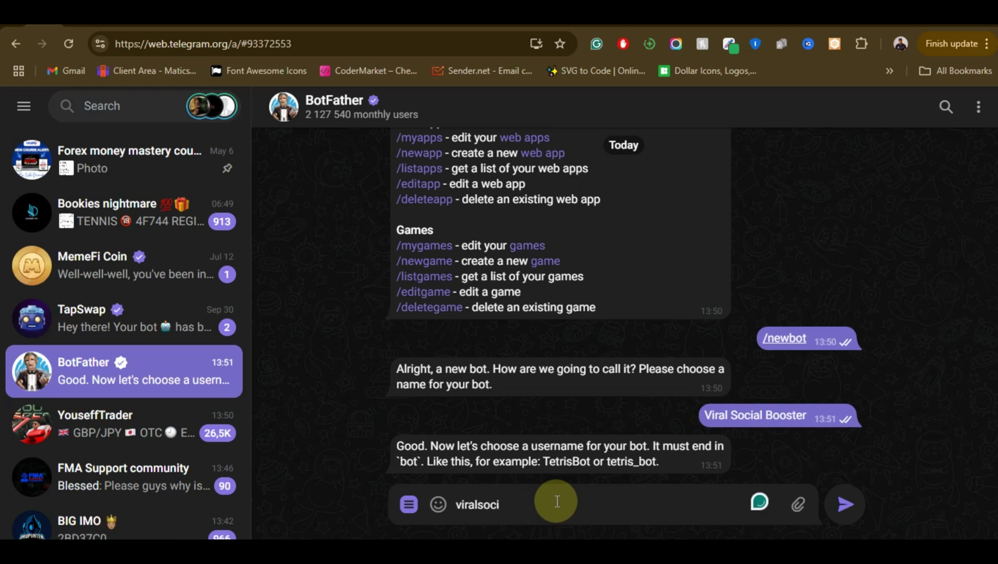
type("albo")
type("oster")
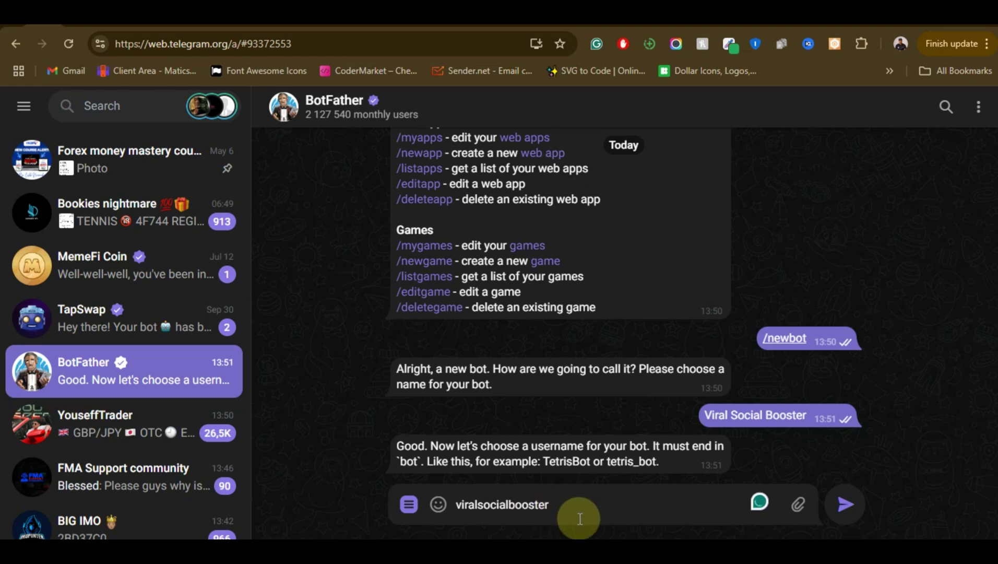
type("_")
type("bot")
key("Return")
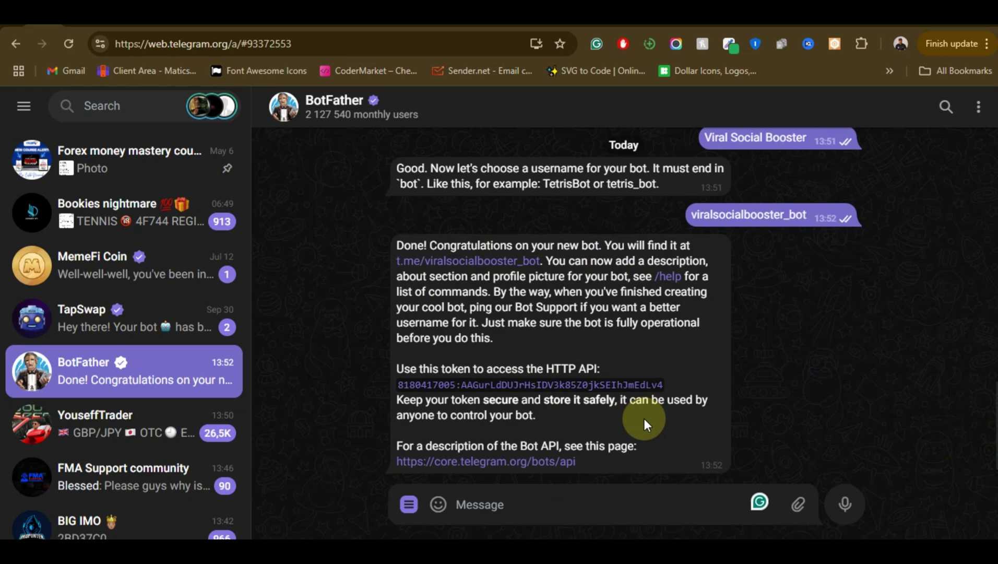
Via /mybots, choose viralsocialbooster_bot's Bot Settings, then Menu Button, then Configure menu button
scroll(721, 376, "up", 10)
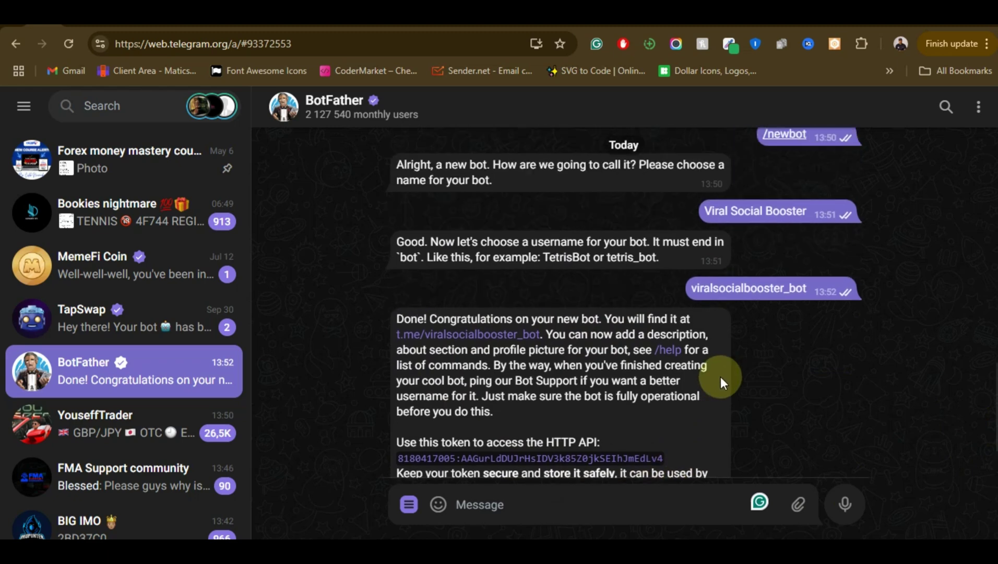
scroll(727, 369, "up", 5)
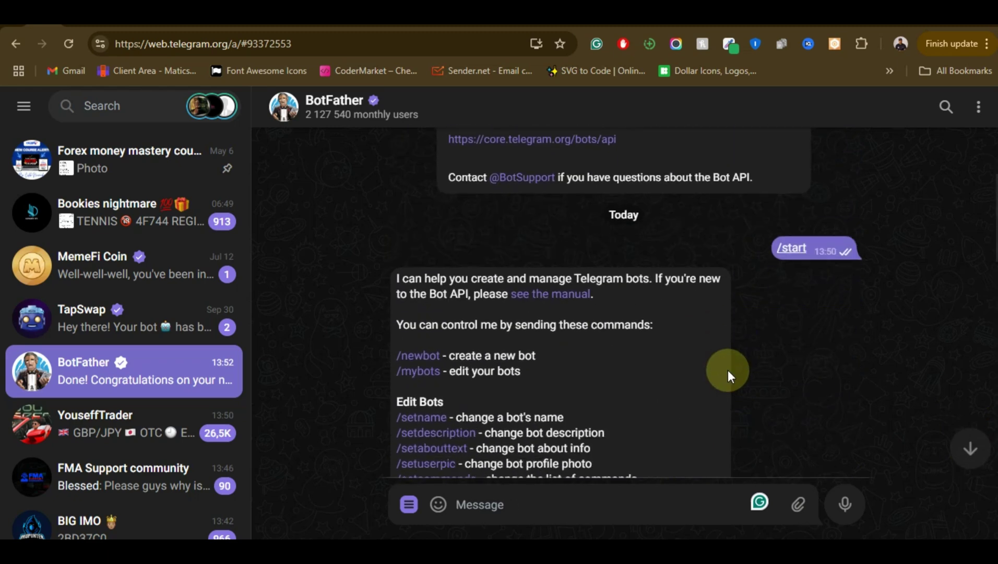
scroll(584, 268, "down", 2)
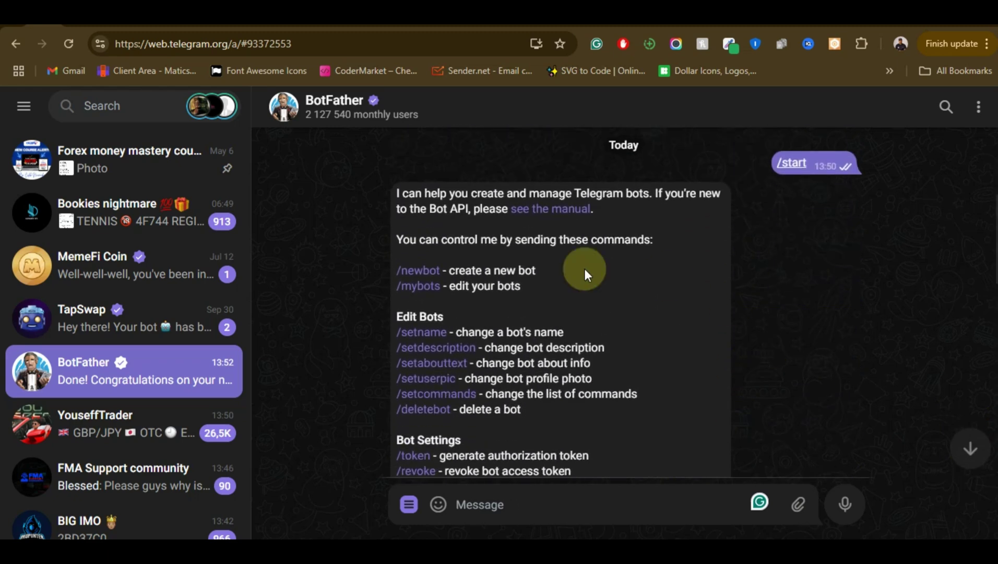
left_click(408, 288)
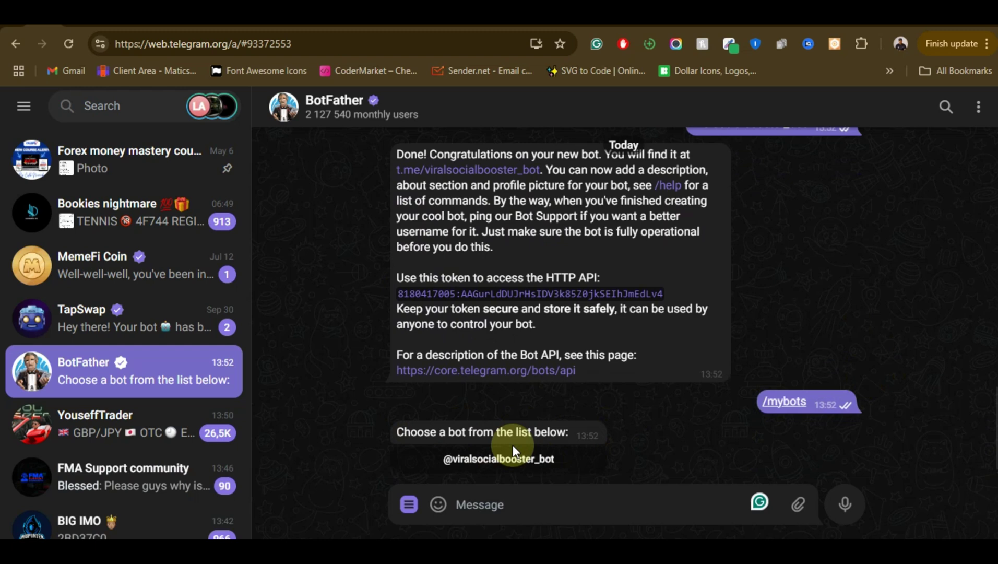
left_click(474, 462)
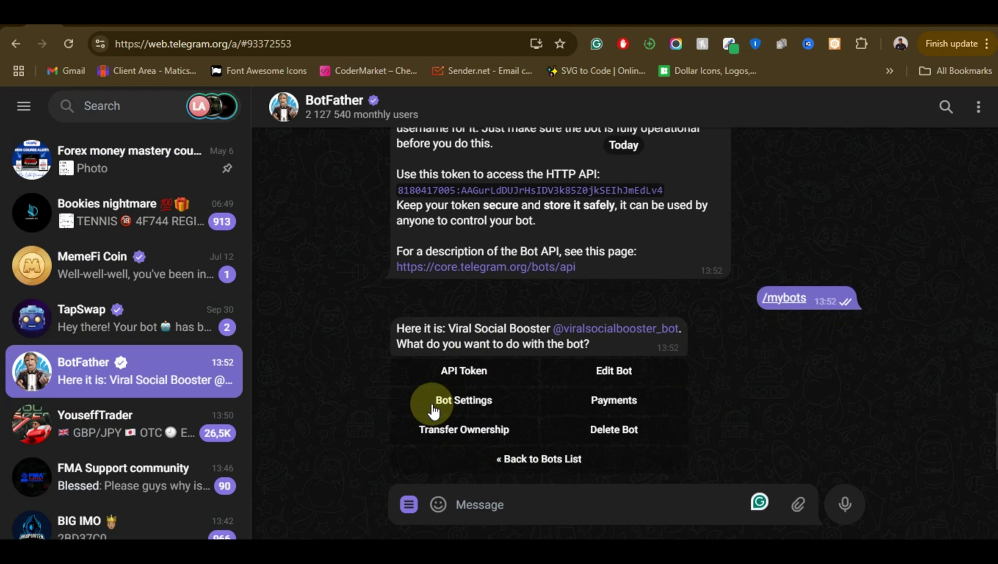
left_click(459, 410)
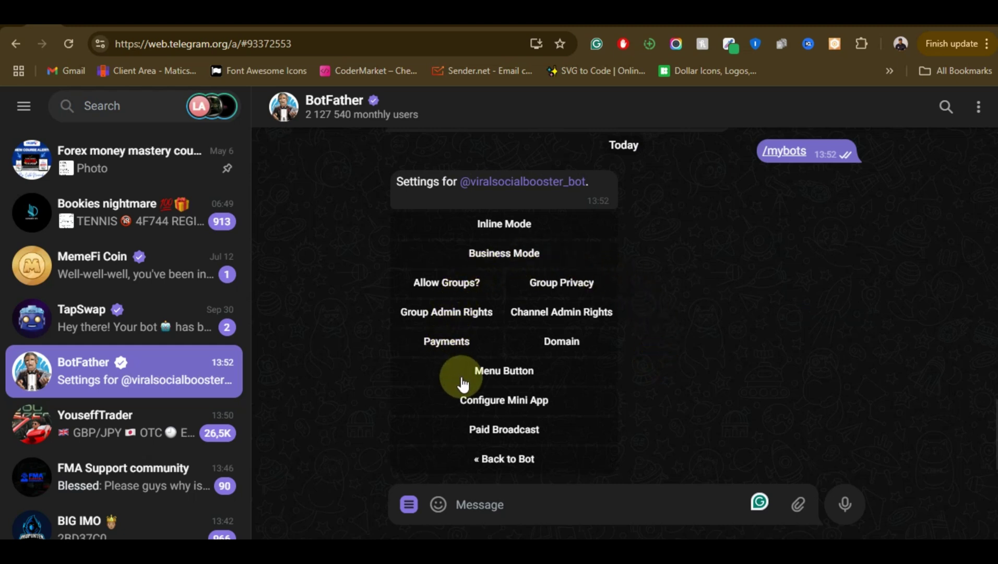
left_click(493, 371)
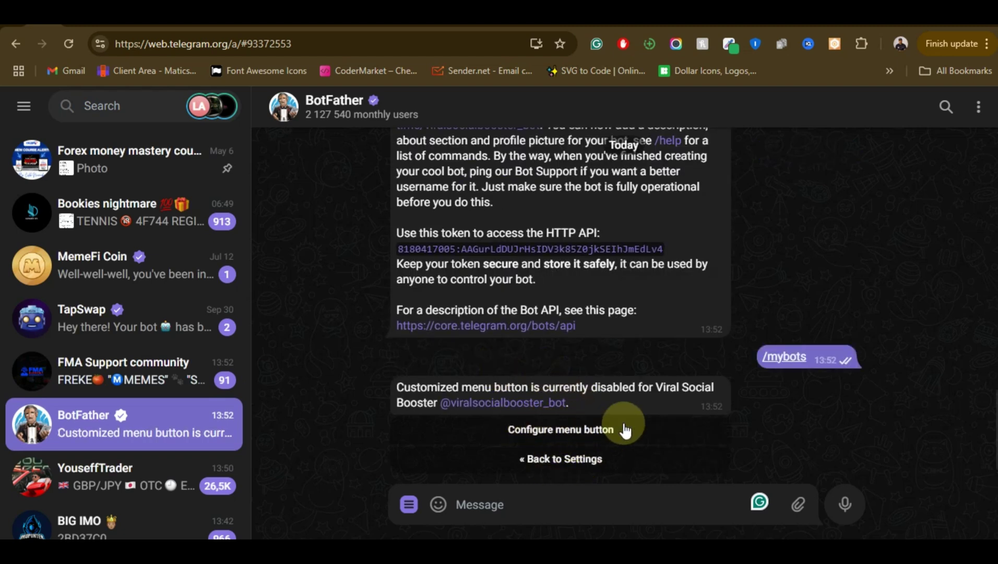
left_click(540, 429)
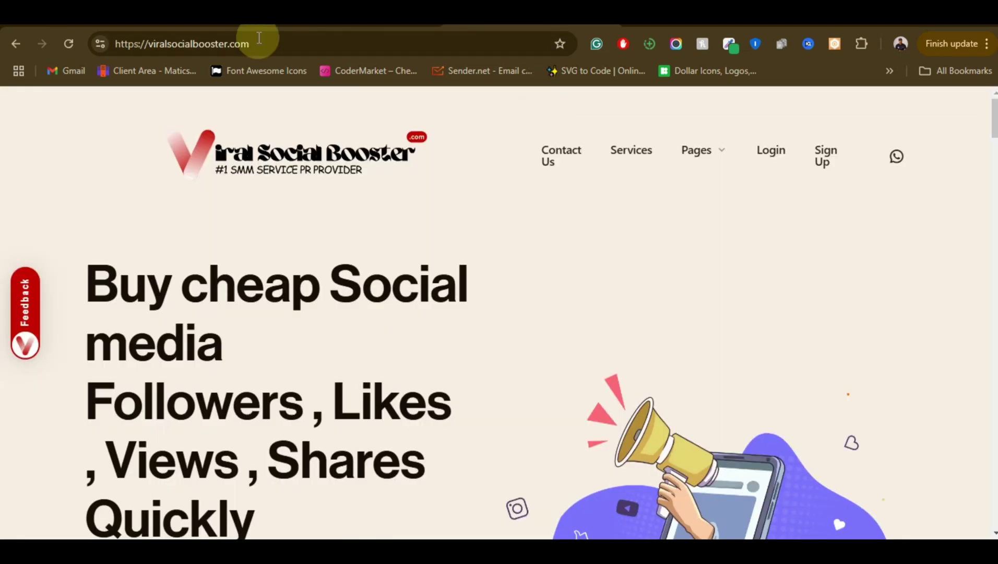
right_click(258, 42)
left_click(312, 178)
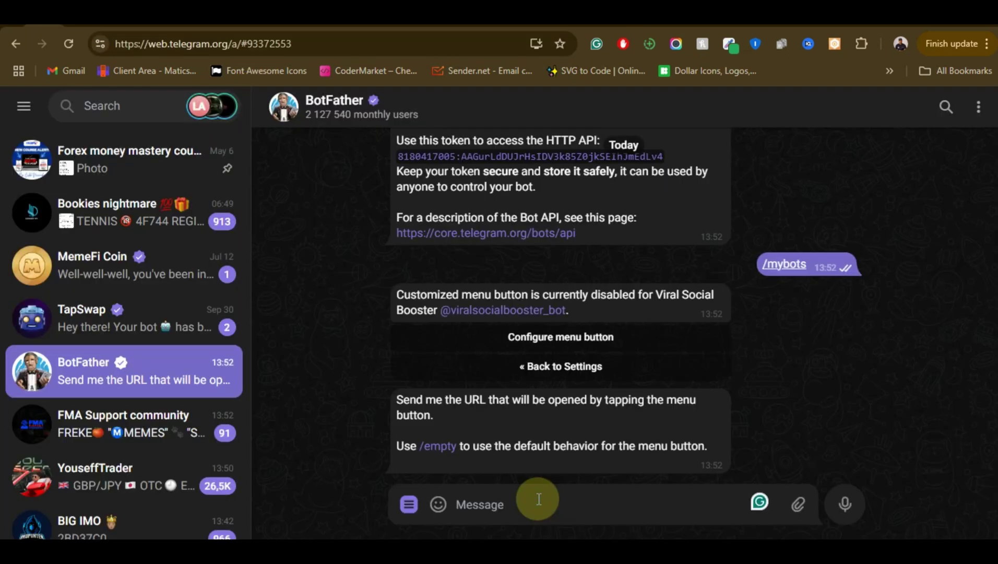
key("ctrl+v")
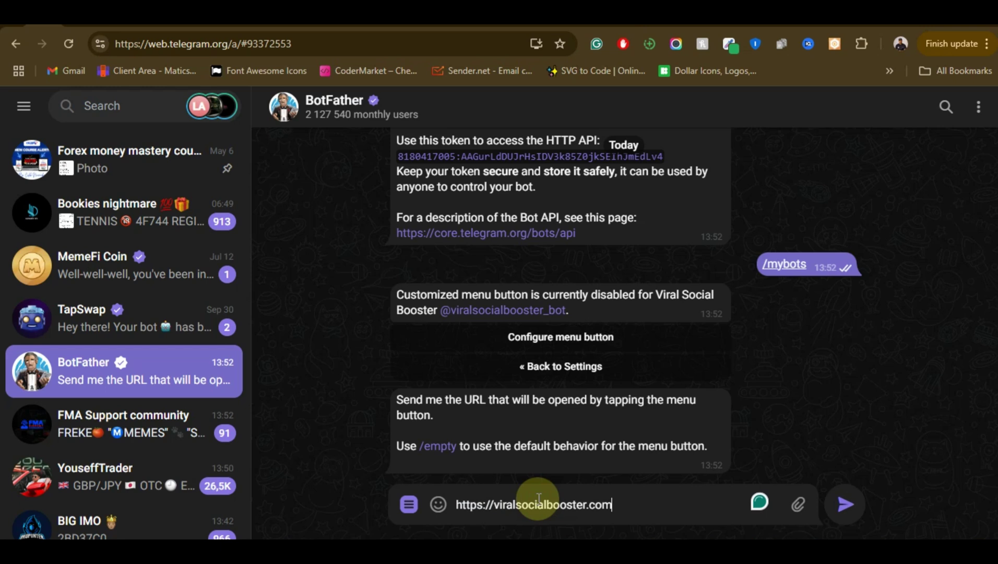
Send the site URL, then send 'Lunch Now' as the menu button title
key("Return")
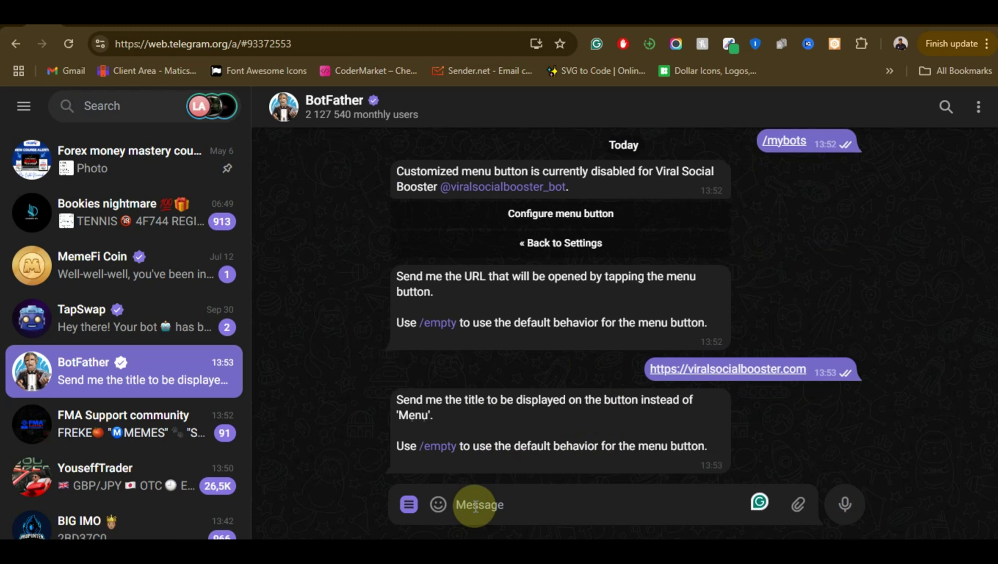
type("O")
key("BackSpace")
type("Lun")
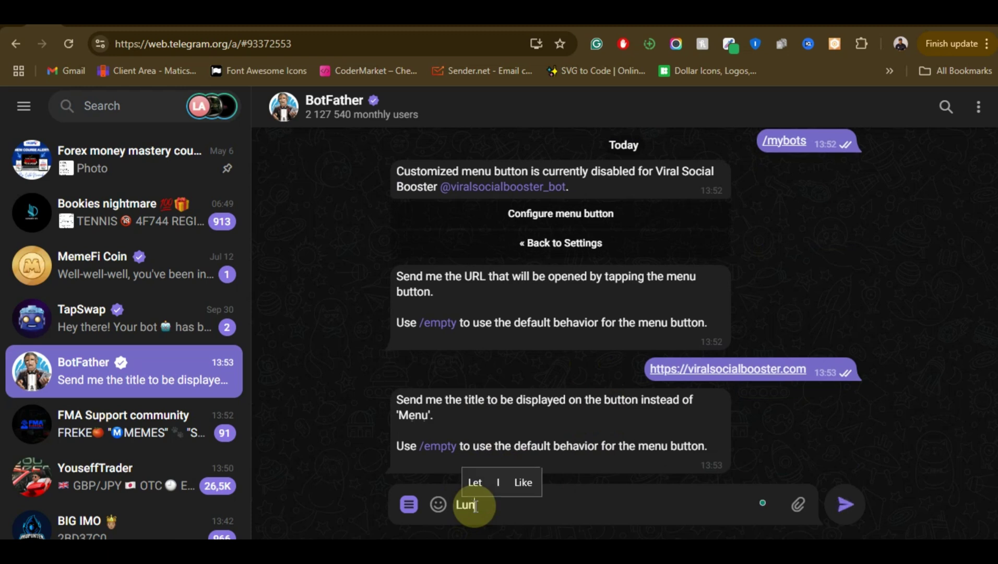
type("ch ")
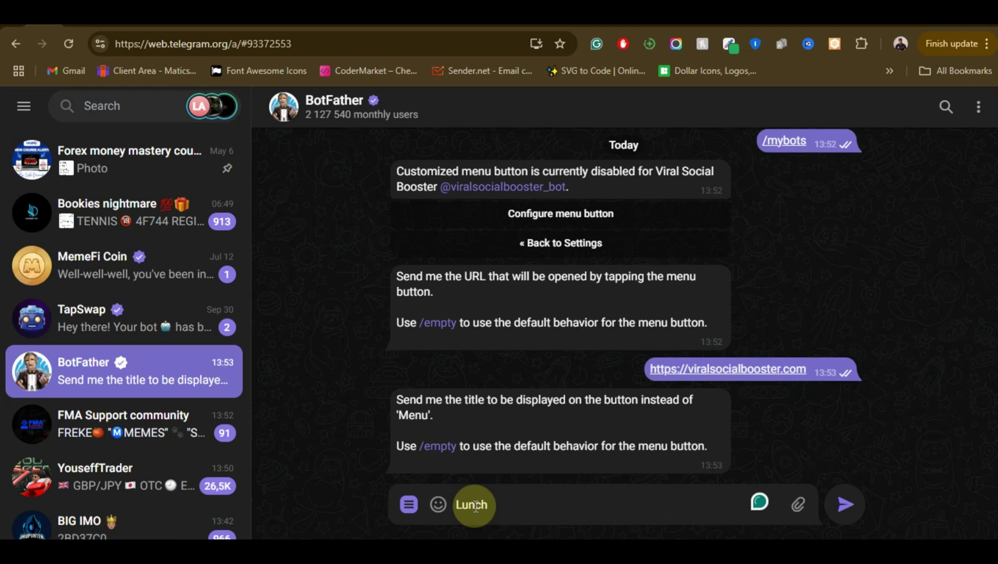
type("Now")
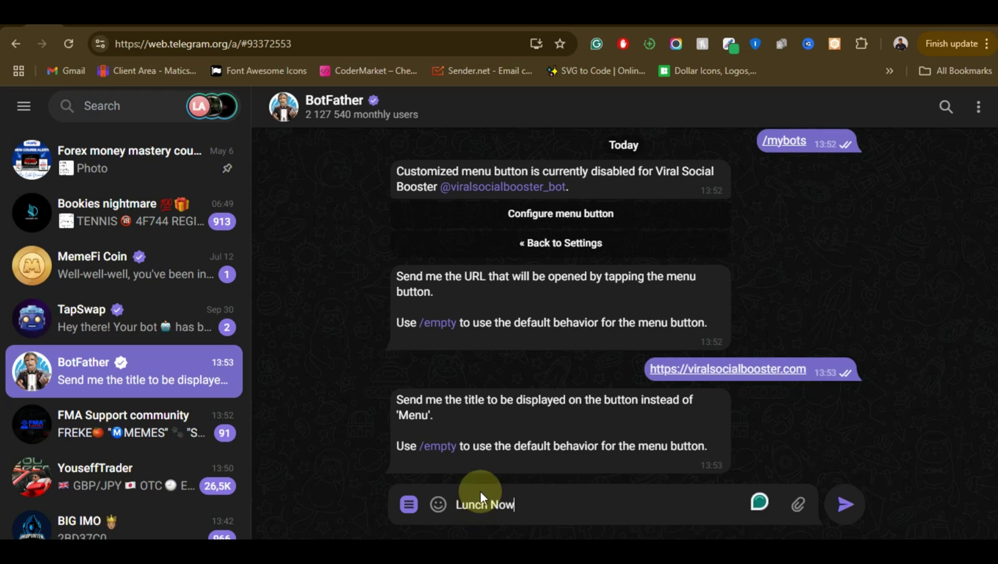
left_click(845, 503)
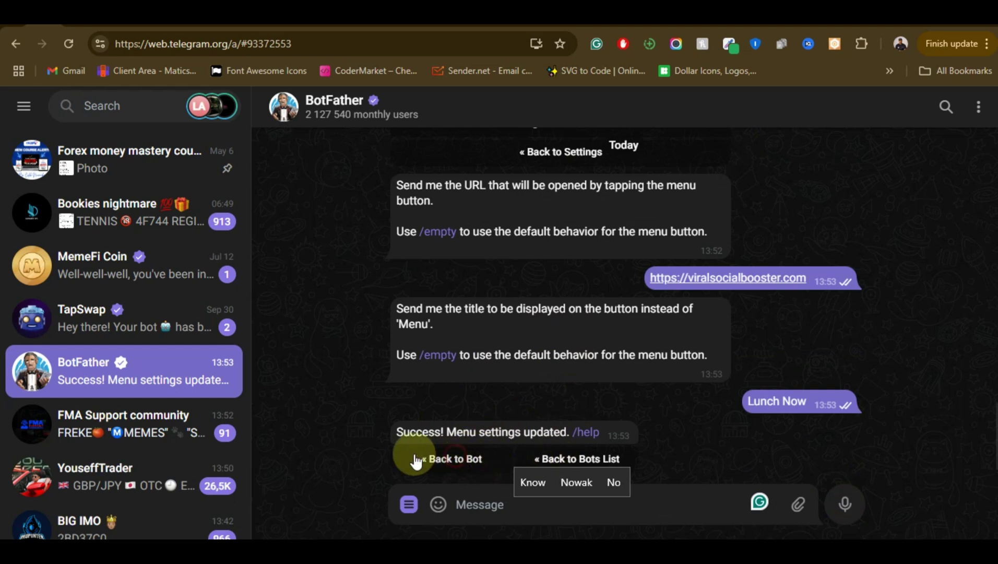
Open the Viral Social Booster bot chat from BotFather's link and send /start
left_click(602, 331)
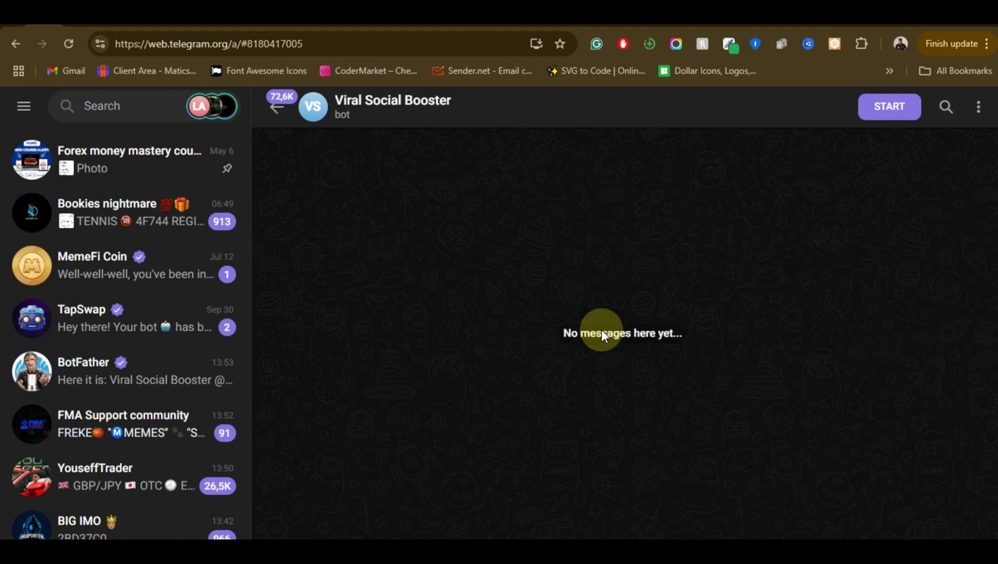
left_click(886, 112)
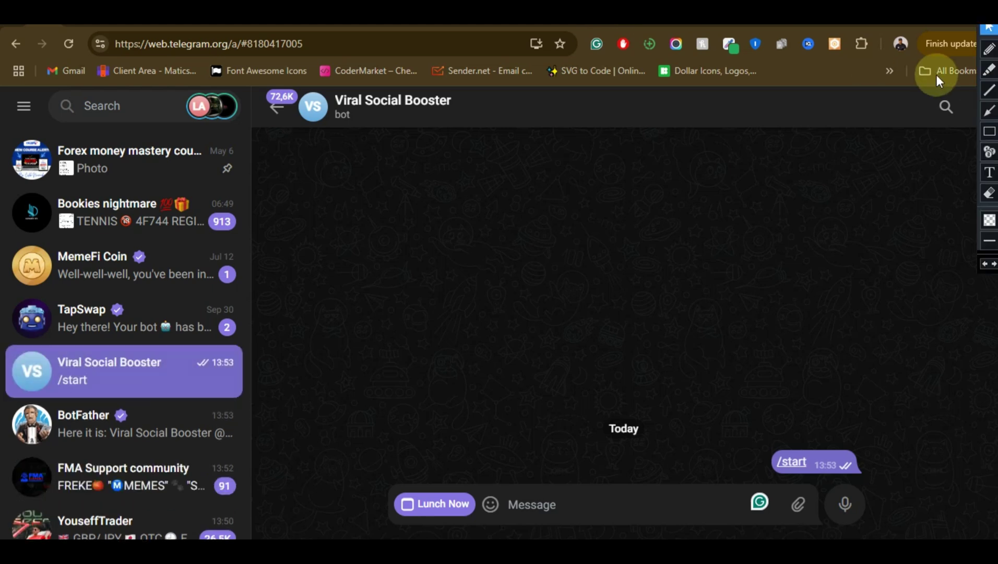
left_click(989, 111)
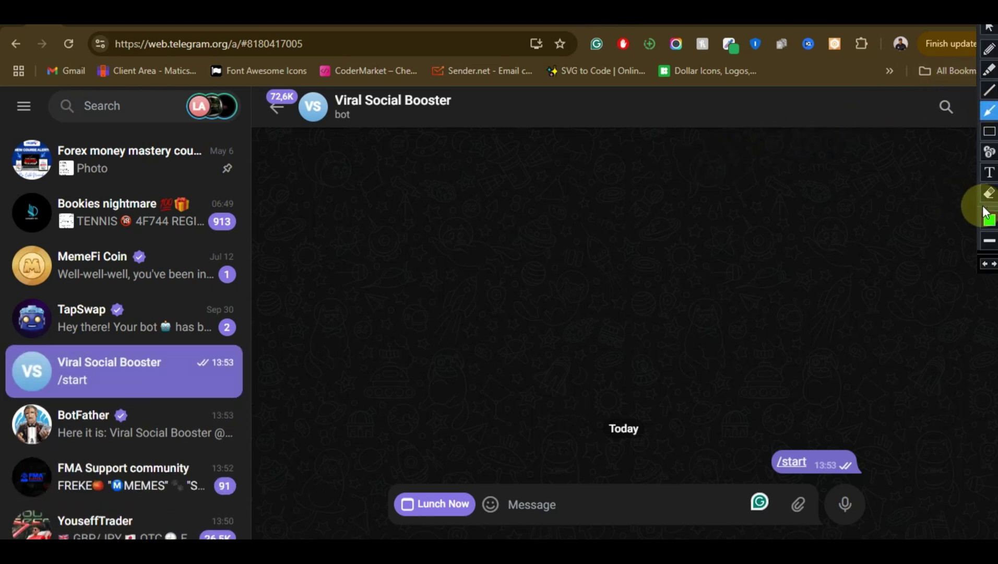
mouse_move(654, 193)
left_mouse_down()
mouse_move(519, 346)
mouse_move(441, 470)
mouse_move(444, 490)
left_mouse_up()
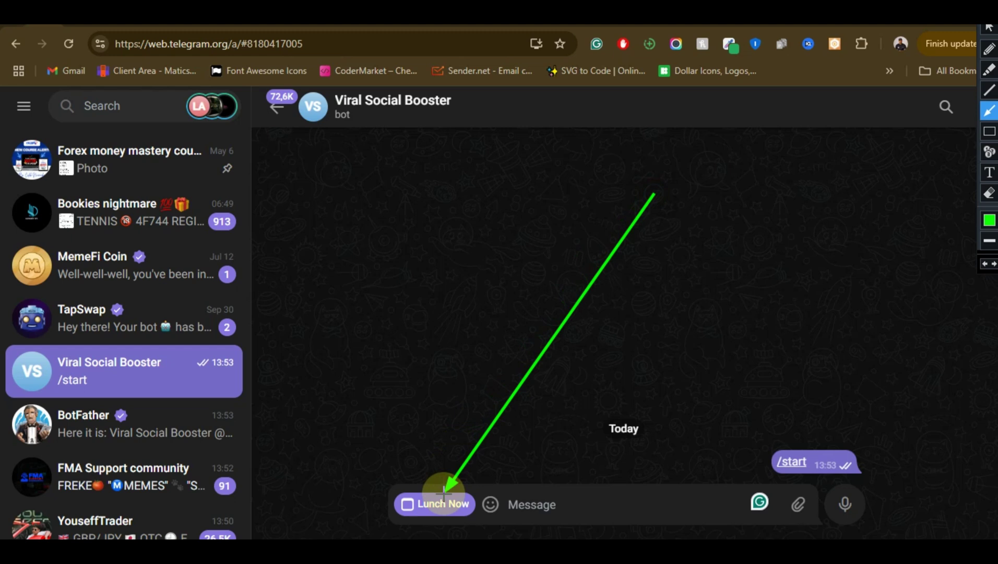
left_click(989, 193)
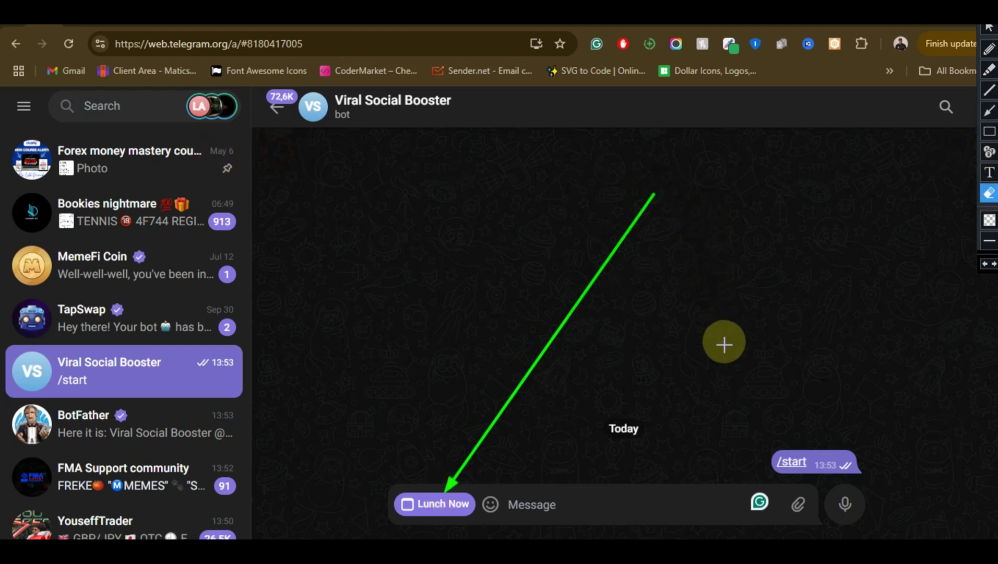
key("ctrl+z")
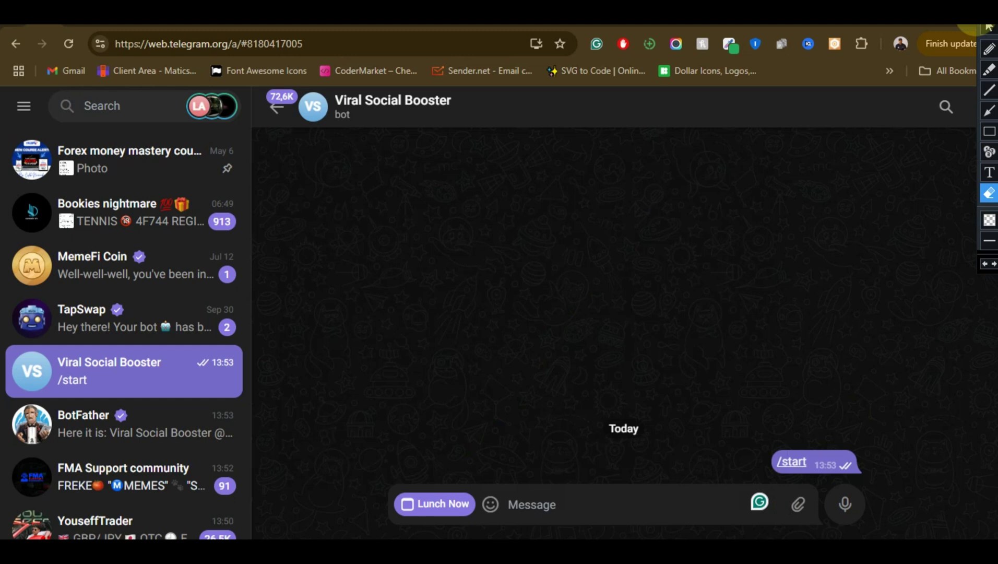
left_click(990, 29)
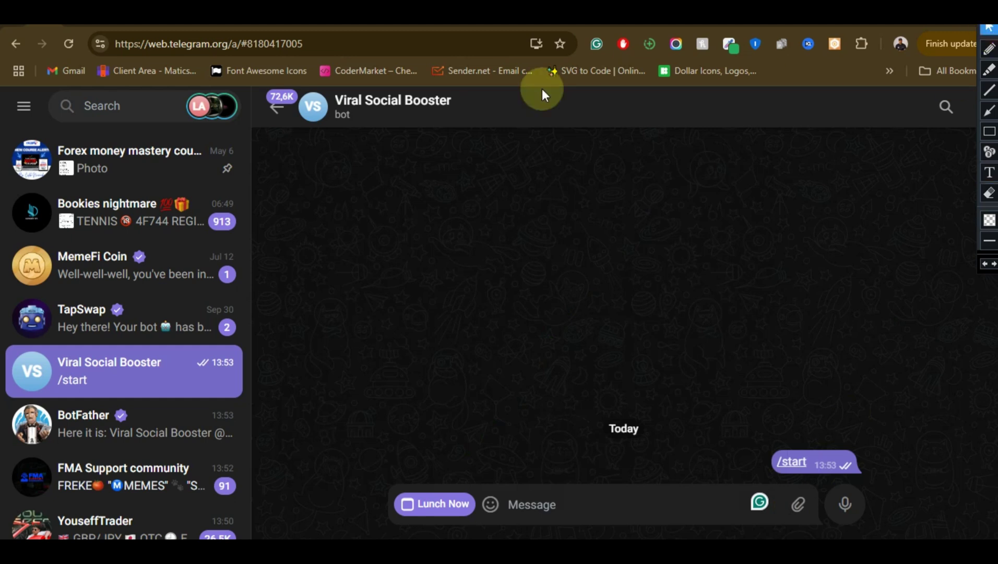
Open the Lunch Now mini app, confirm, and open the site's 'Sign Up for Free' form
left_click(429, 507)
left_click(585, 359)
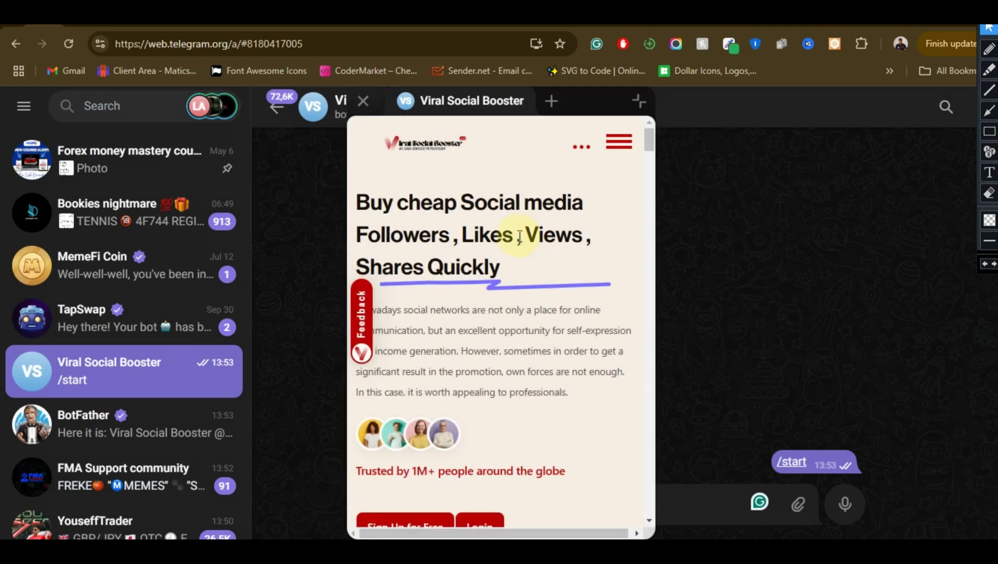
scroll(519, 237, "down", 10)
scroll(535, 272, "down", 3)
scroll(535, 272, "up", 10)
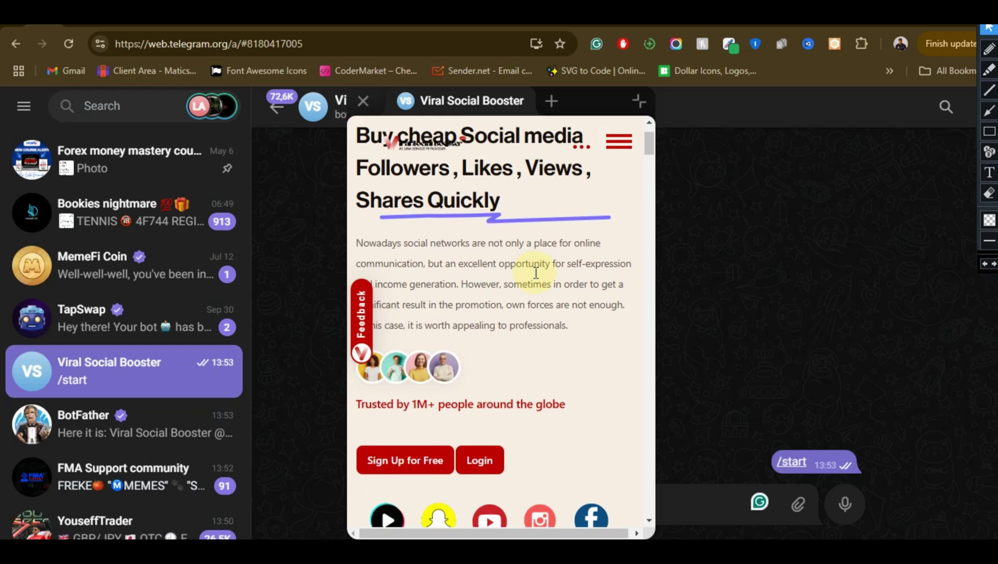
scroll(535, 272, "down", 5)
scroll(496, 250, "up", 1)
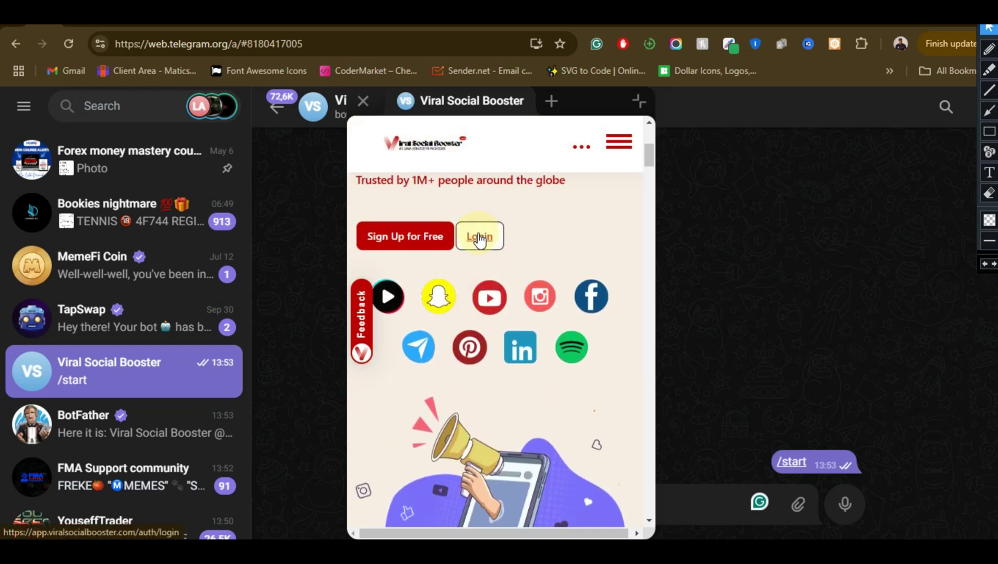
left_click(399, 238)
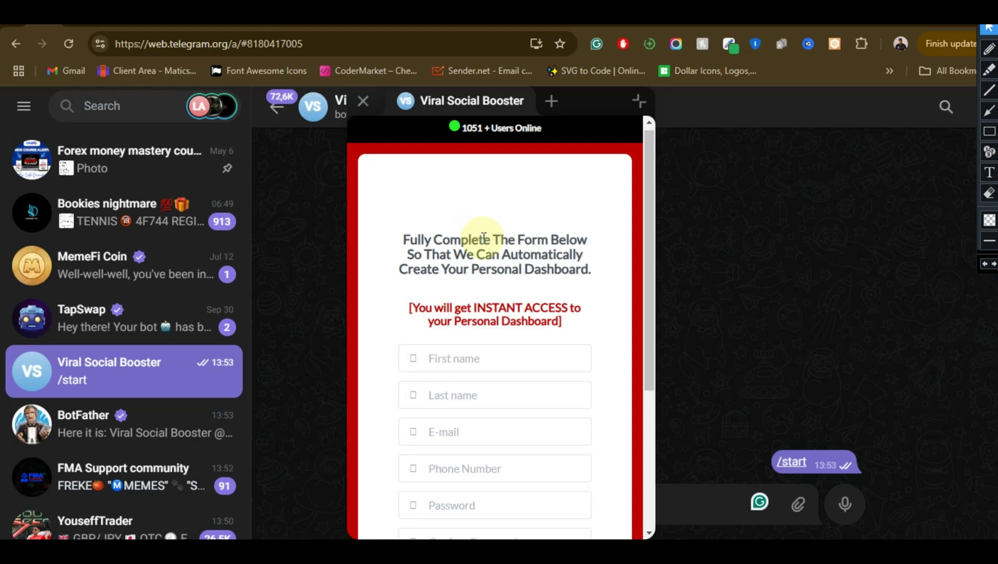
scroll(484, 238, "down", 5)
scroll(501, 223, "up", 5)
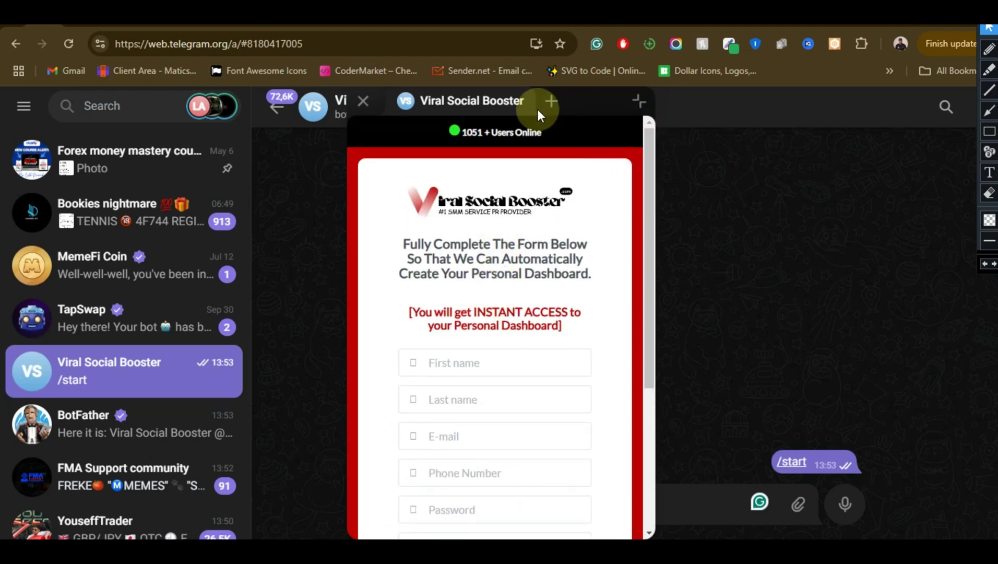